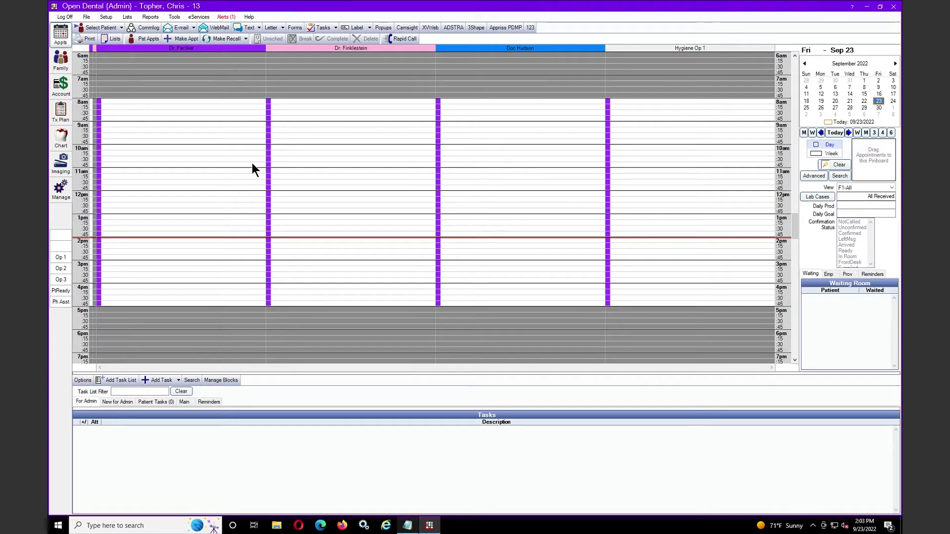
- Create a new appointment for the current patient flagged as ASAP
left_click(177, 39)
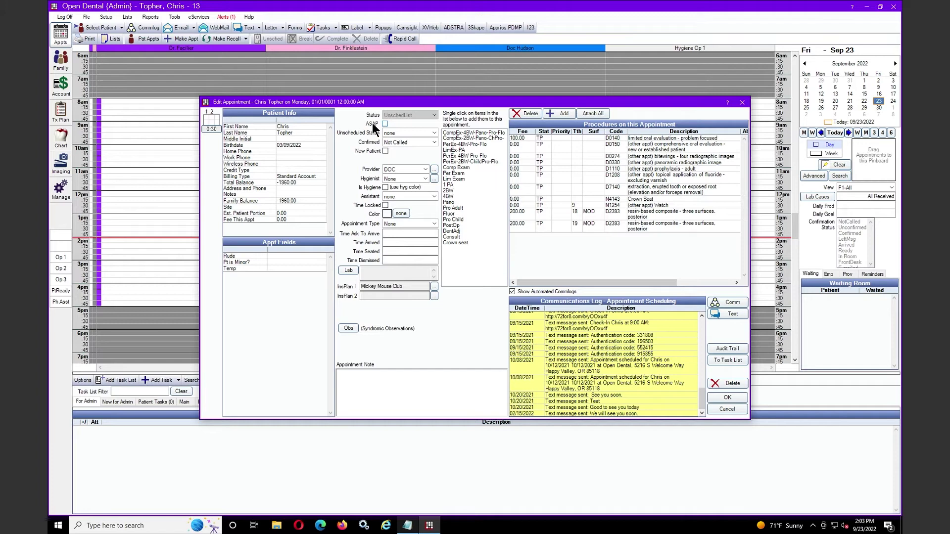
left_click(385, 124)
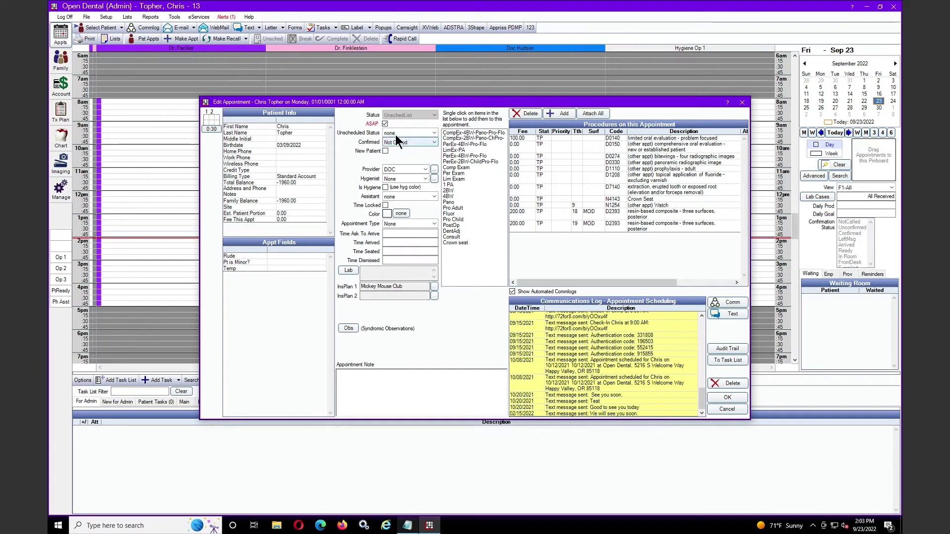
left_click(742, 102)
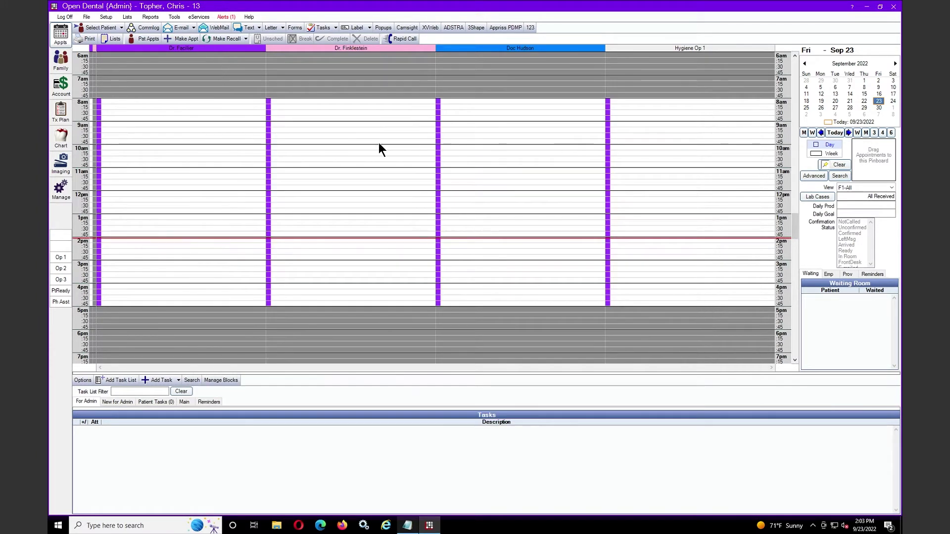
- In Family, confirm the Prophy recall has Schedule ASAP ticked, then go back to Appts
left_click(61, 61)
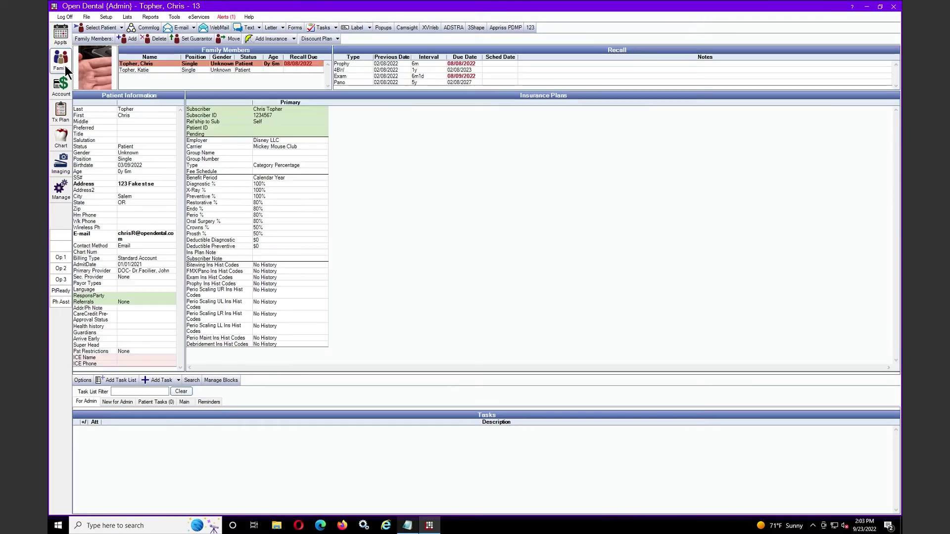
double_click(444, 82)
double_click(411, 191)
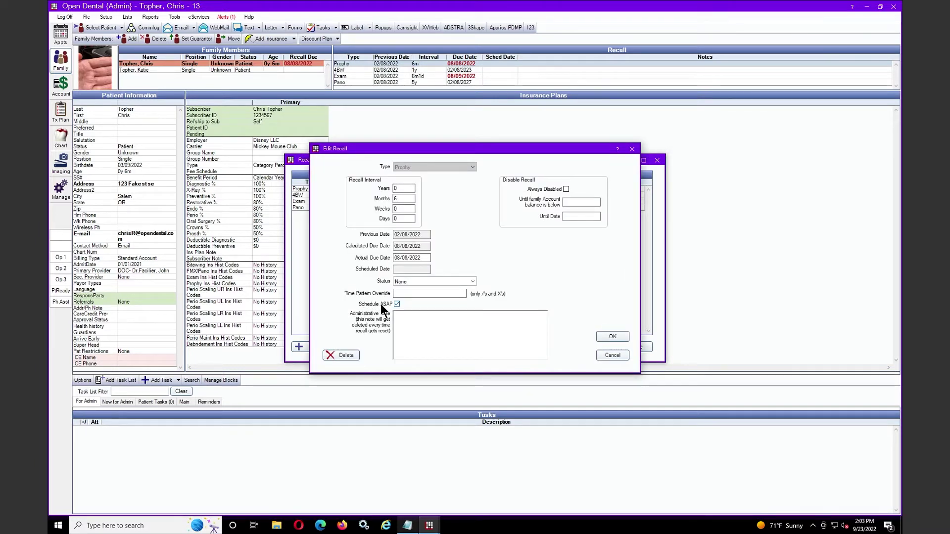
left_click(612, 338)
key("Escape")
left_click(60, 35)
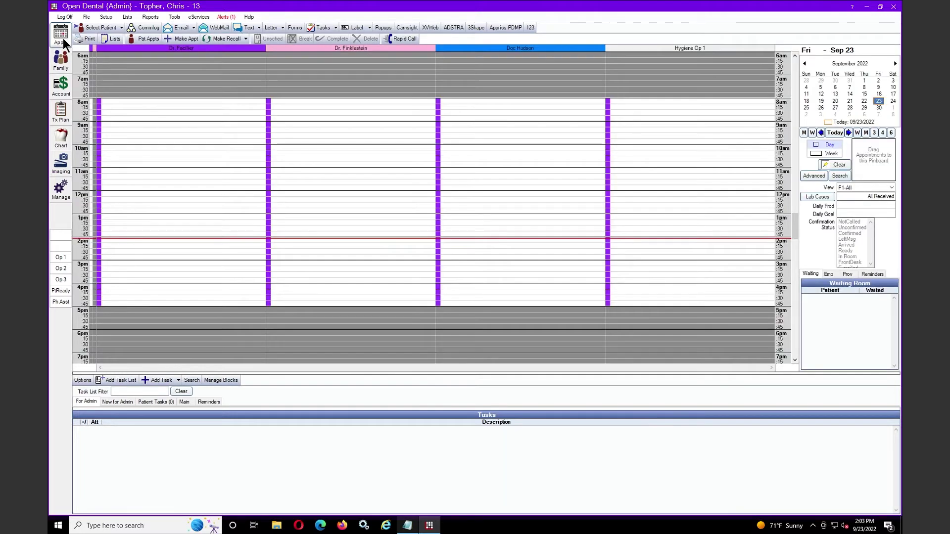
- Open the ASAP short call list from the toolbar's Appointment Lists
left_click(112, 39)
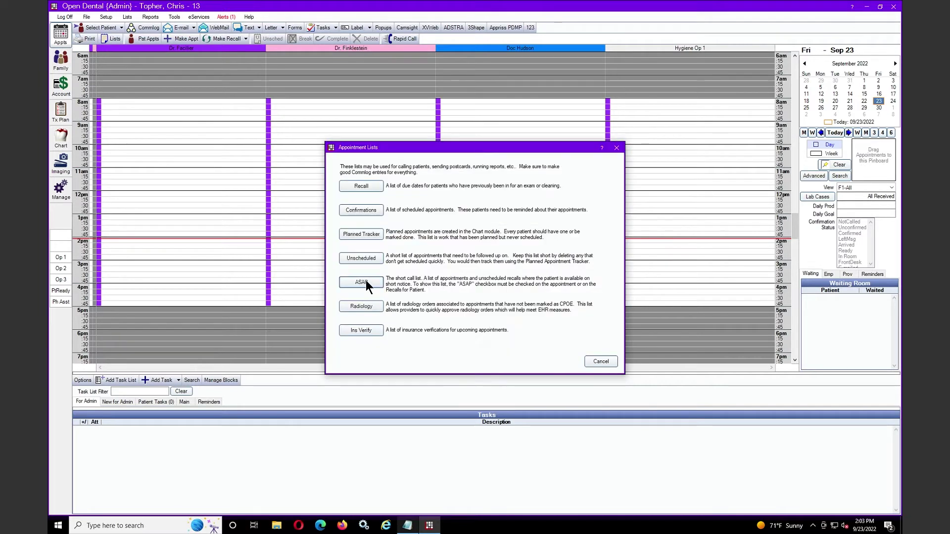
left_click(369, 280)
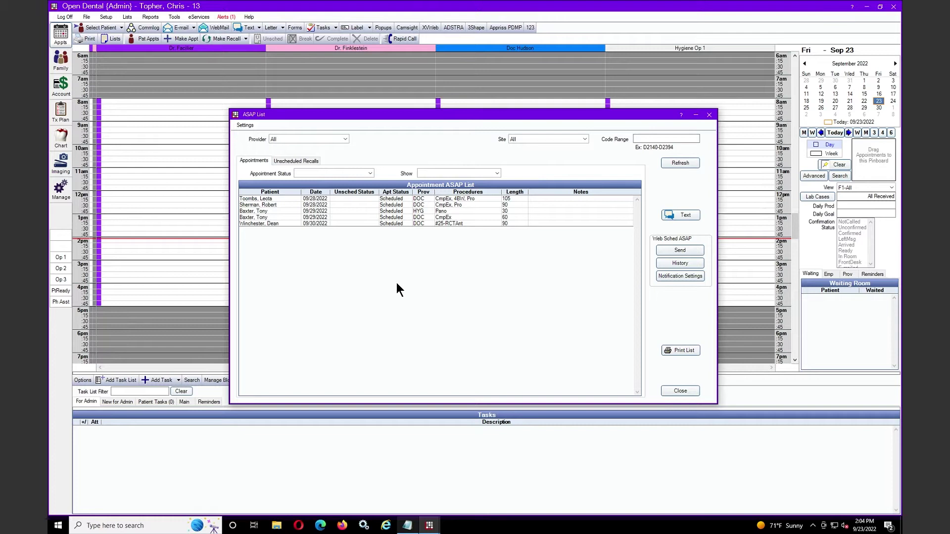
left_click(317, 140)
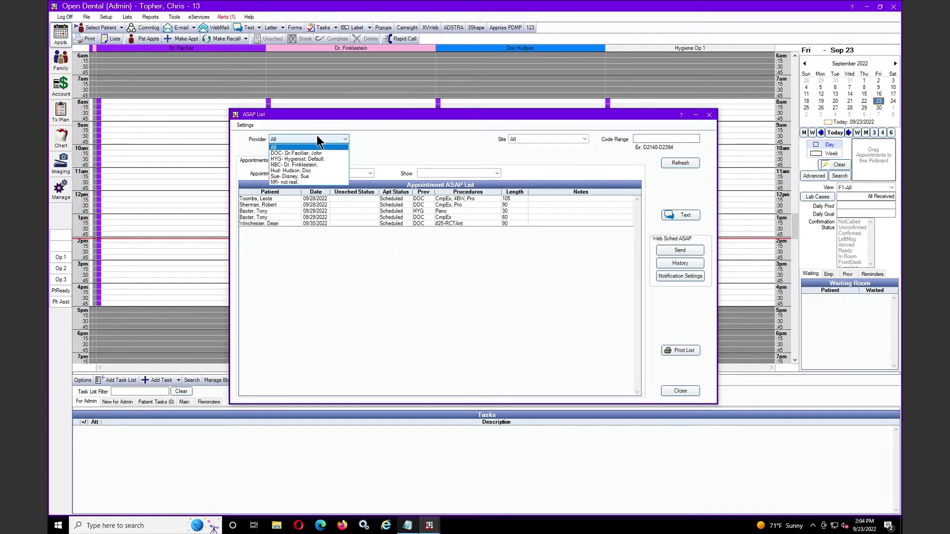
left_click(317, 140)
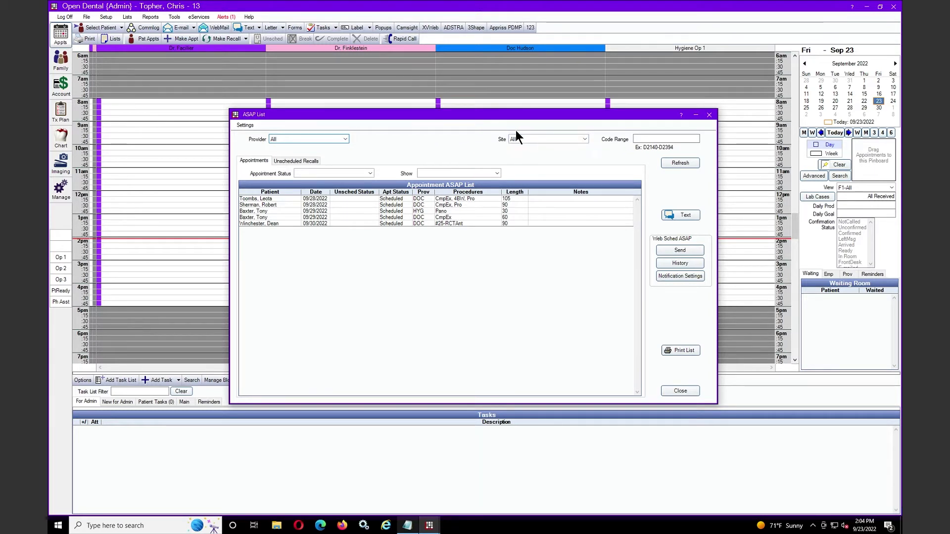
left_click(542, 140)
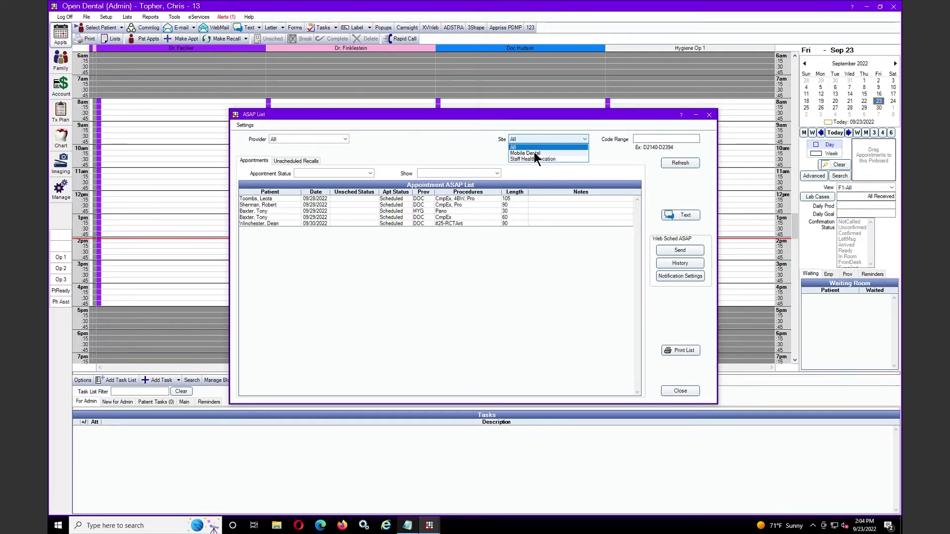
left_click(655, 136)
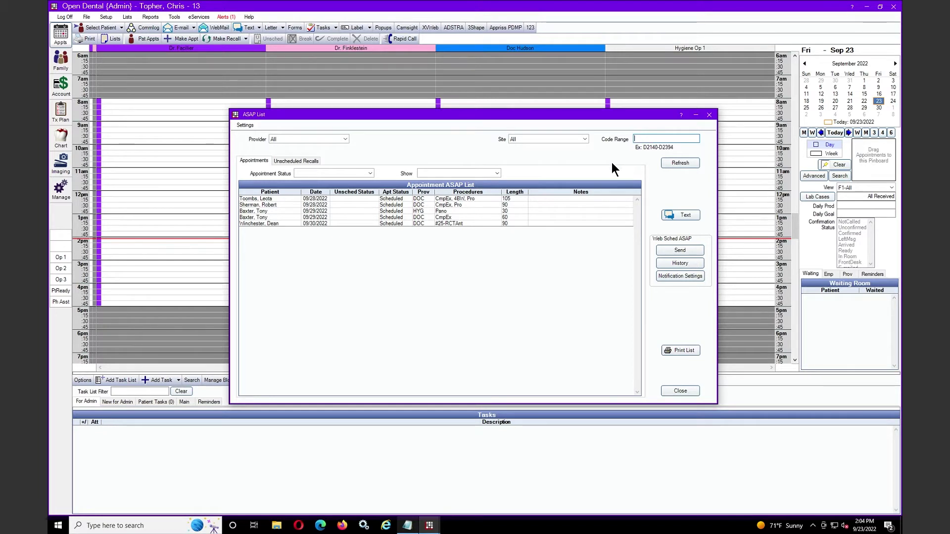
left_click(663, 163)
- Filter Appointment Status to Broken, then Scheduled, leaving the Show option unchanged
left_click(353, 174)
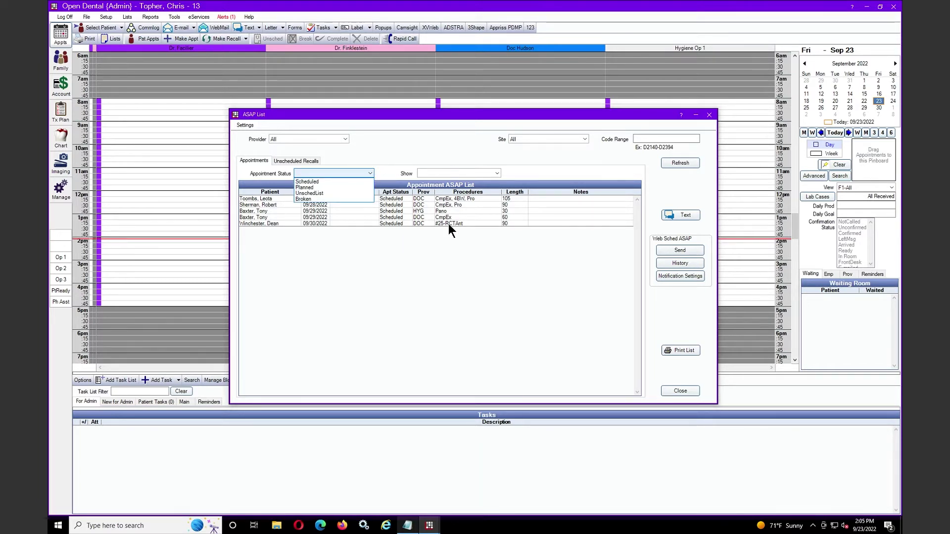
left_click(315, 198)
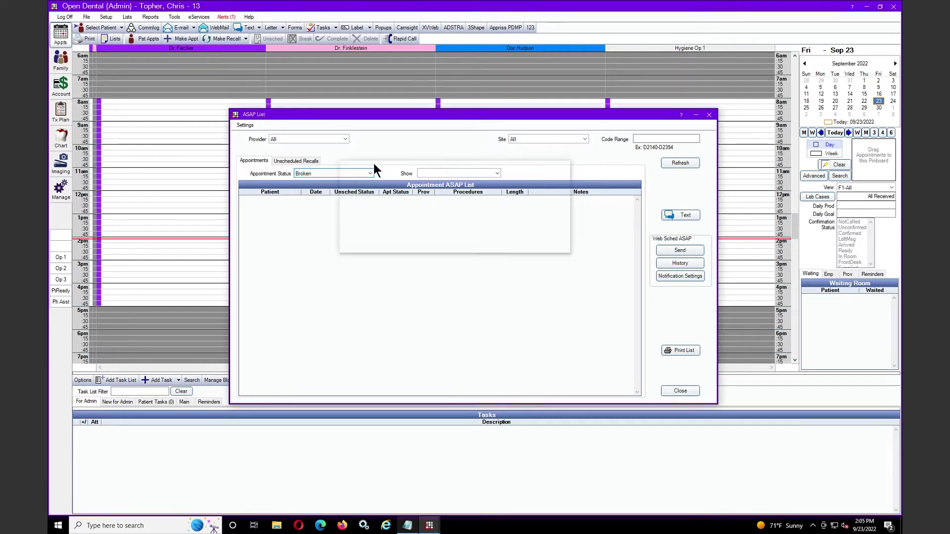
left_click(336, 172)
left_click(325, 184)
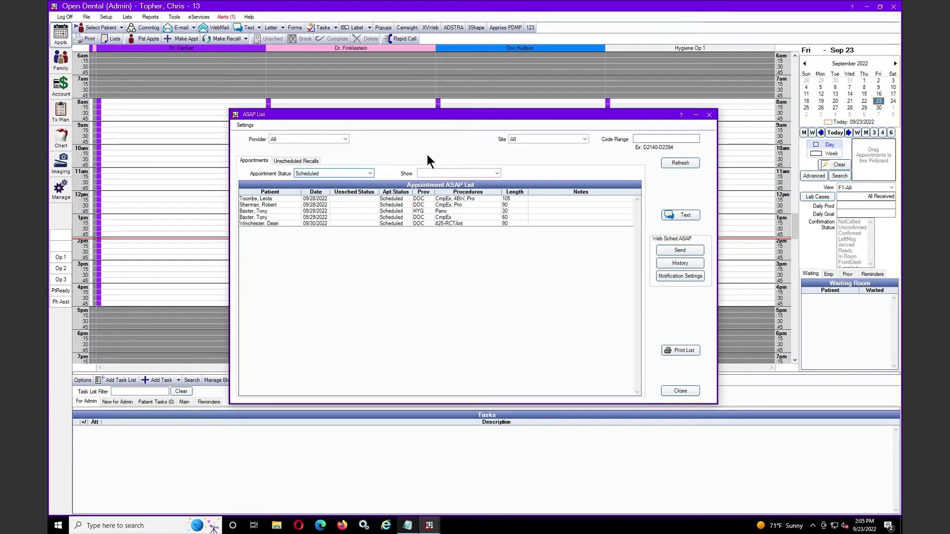
left_click(458, 172)
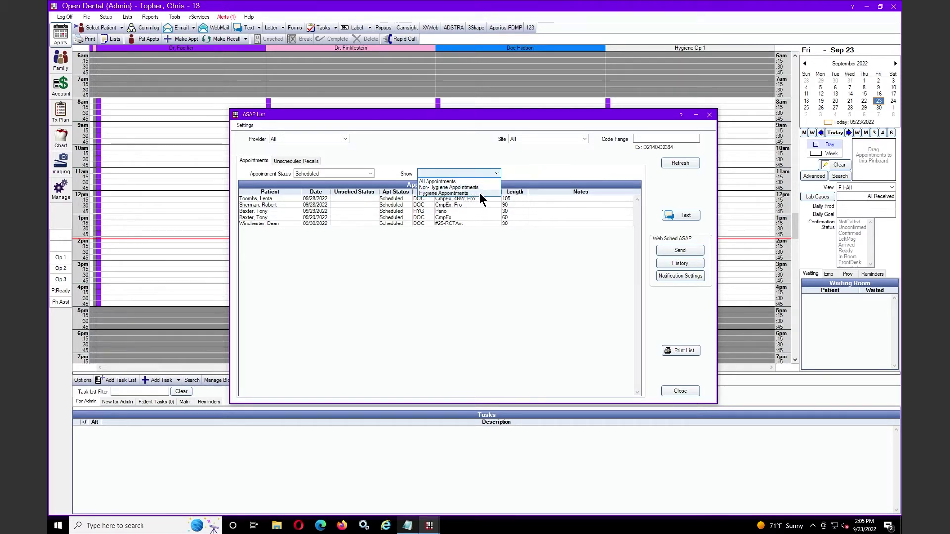
left_click(479, 174)
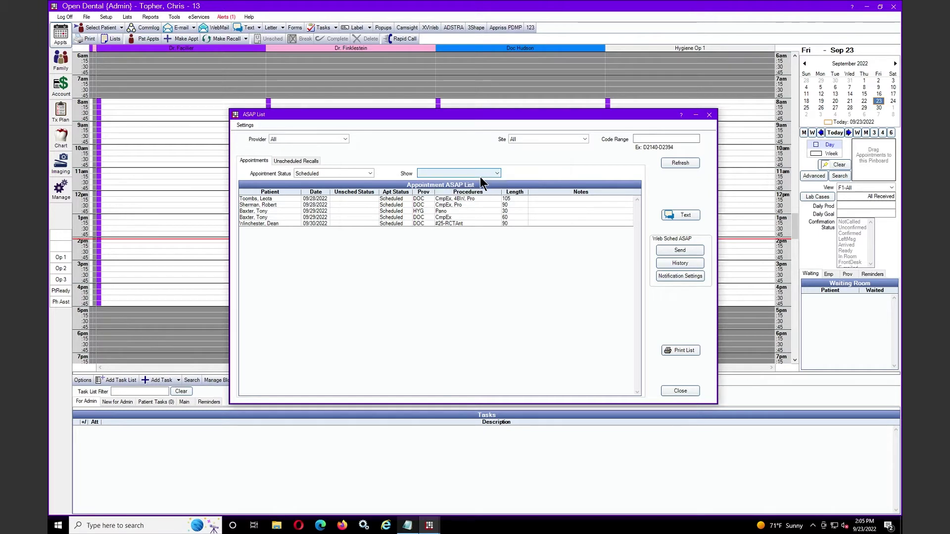
- Switch to Unscheduled Recalls from 09/23/2021, keeping Show Reminders at All
left_click(292, 161)
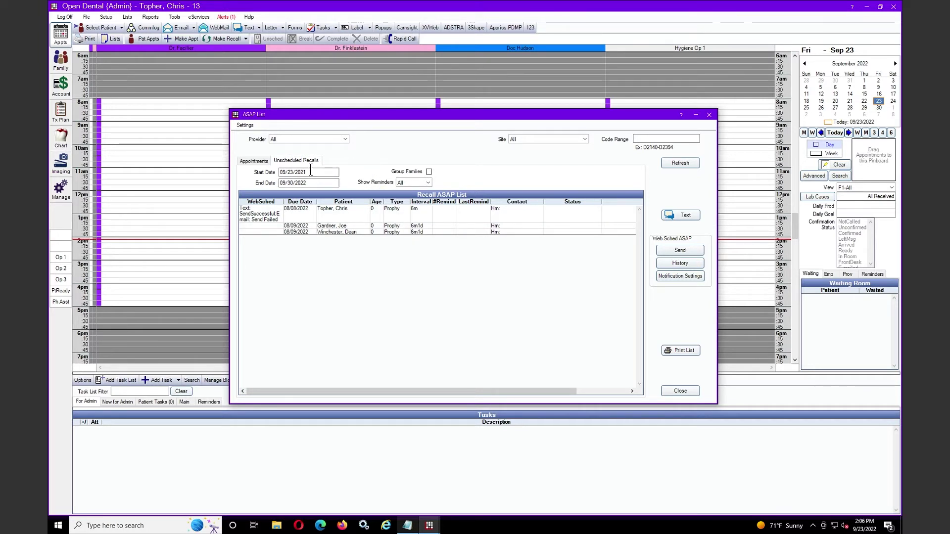
left_click_drag(337, 172, 270, 183)
left_click(429, 172)
left_click(414, 183)
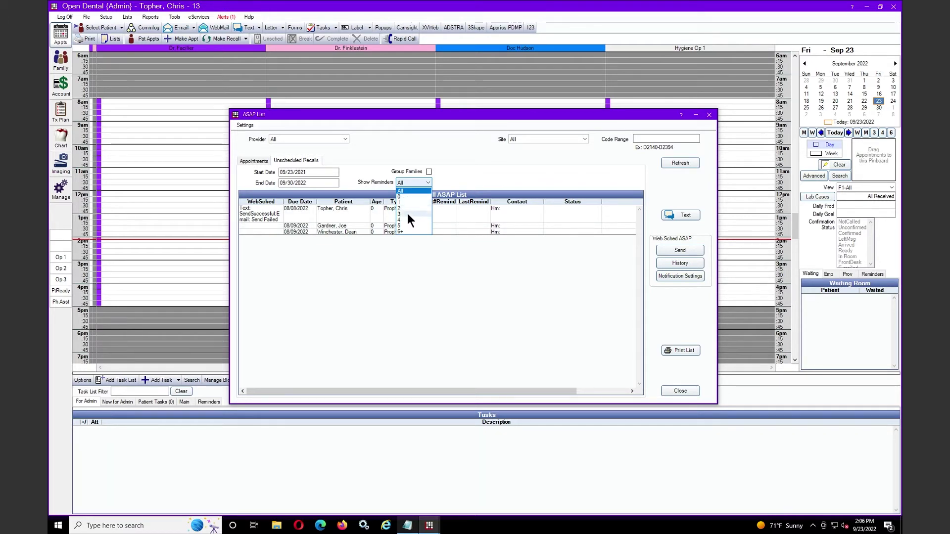
left_click(469, 184)
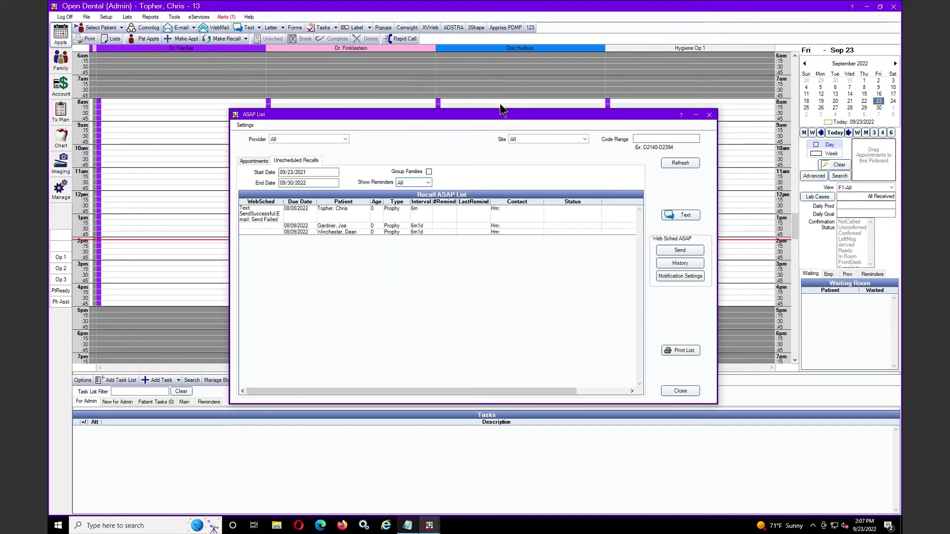
key("Escape")
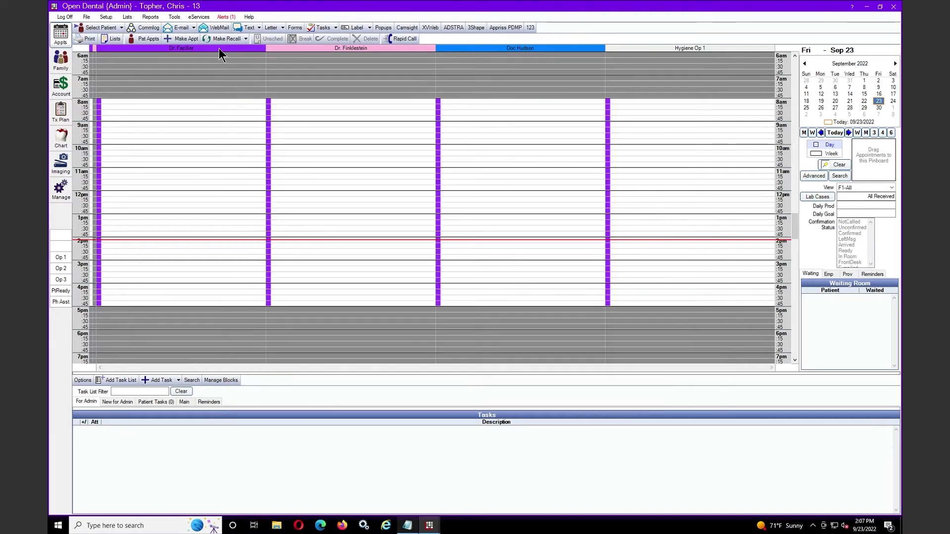
mouse_move(430, 525)
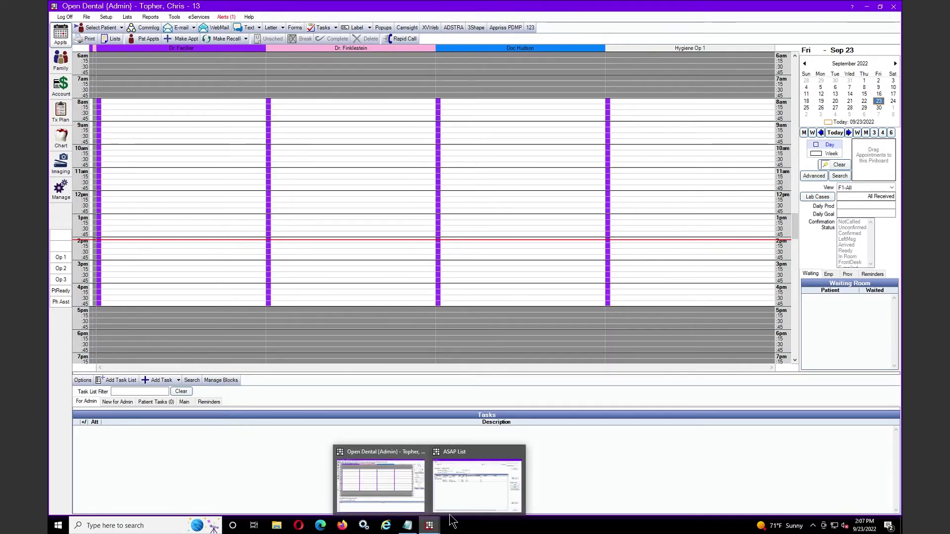
left_click(482, 457)
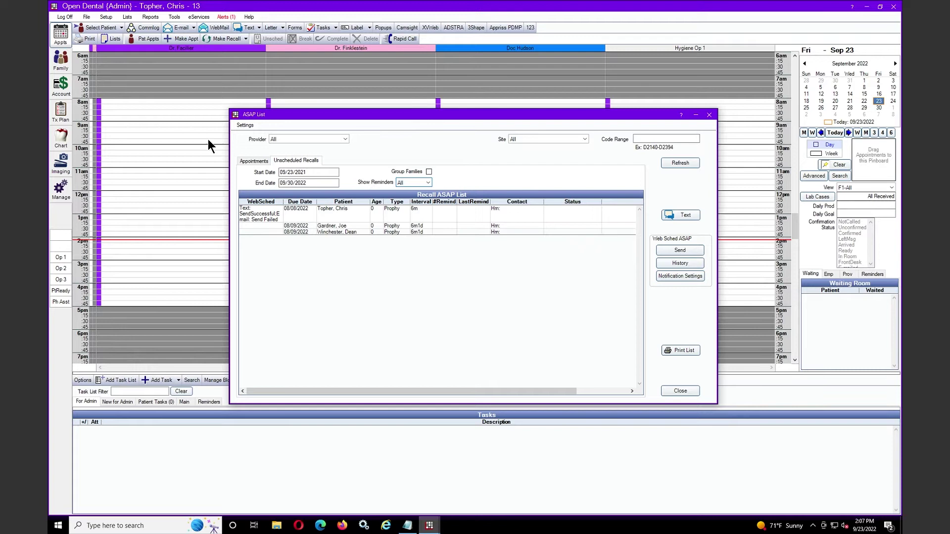
left_click(251, 160)
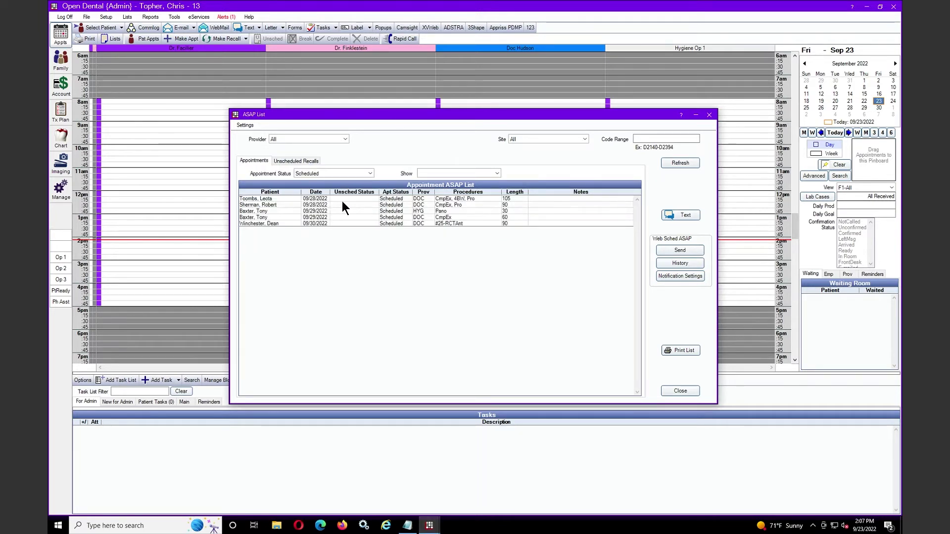
right_click(260, 197)
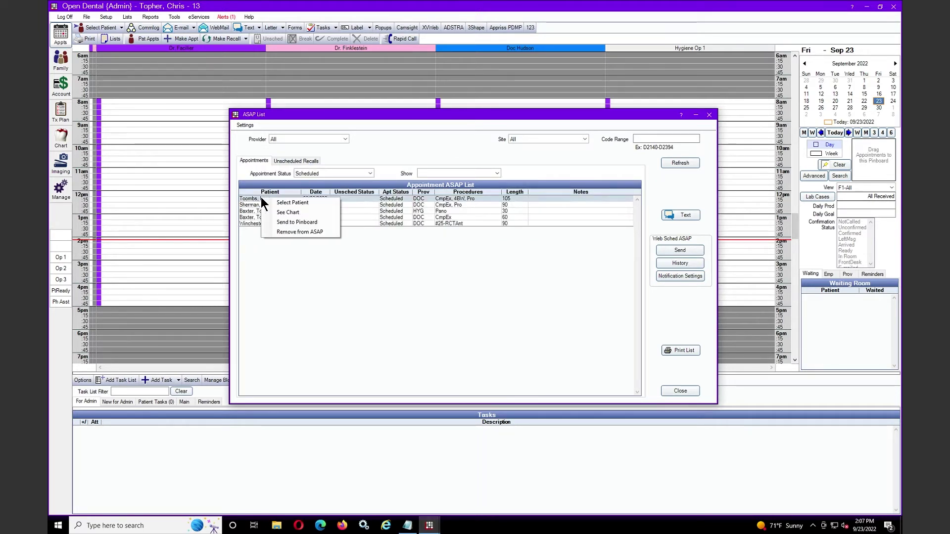
left_click(307, 202)
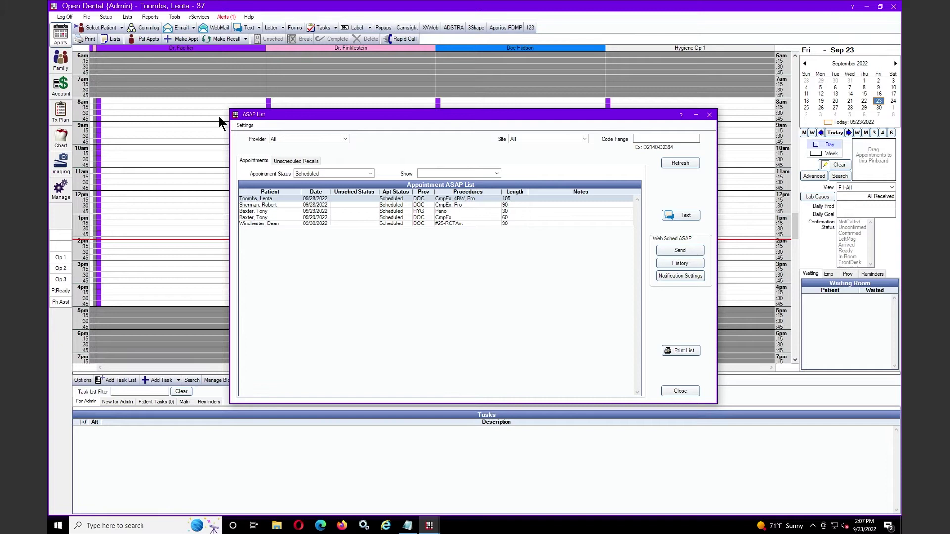
right_click(270, 200)
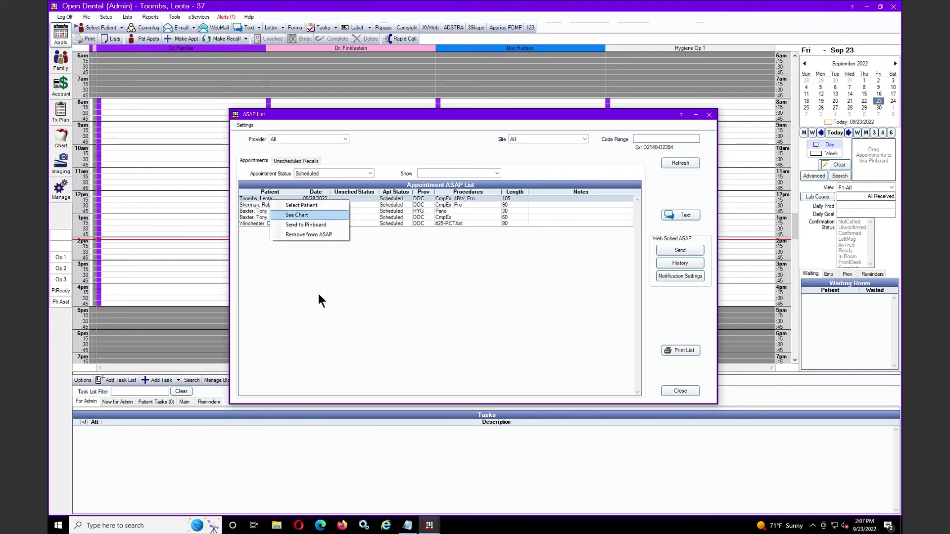
key("Return")
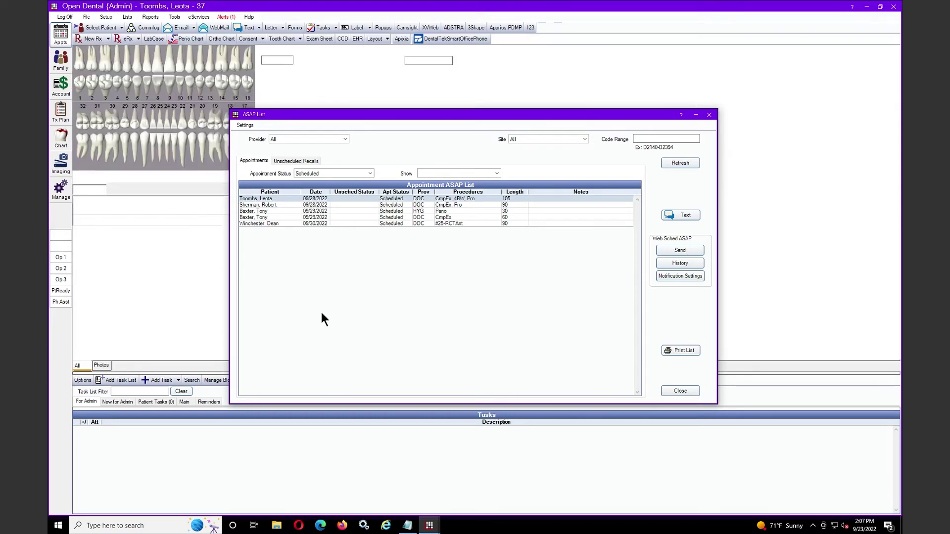
right_click(265, 200)
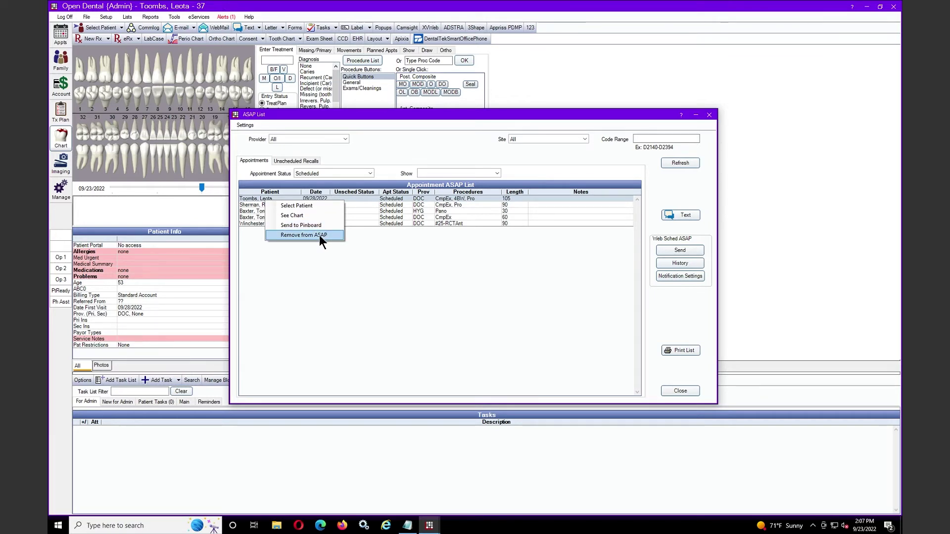
left_click(322, 167)
left_click(304, 160)
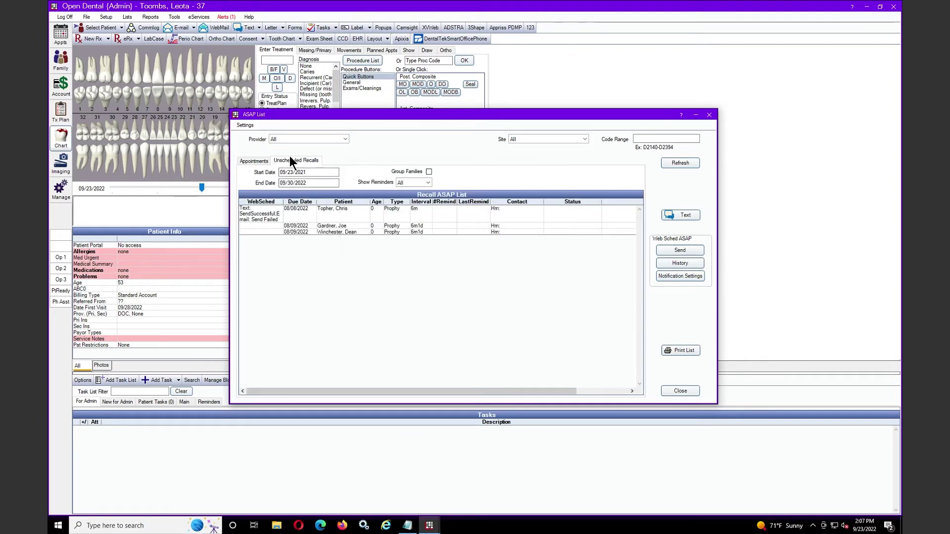
right_click(295, 211)
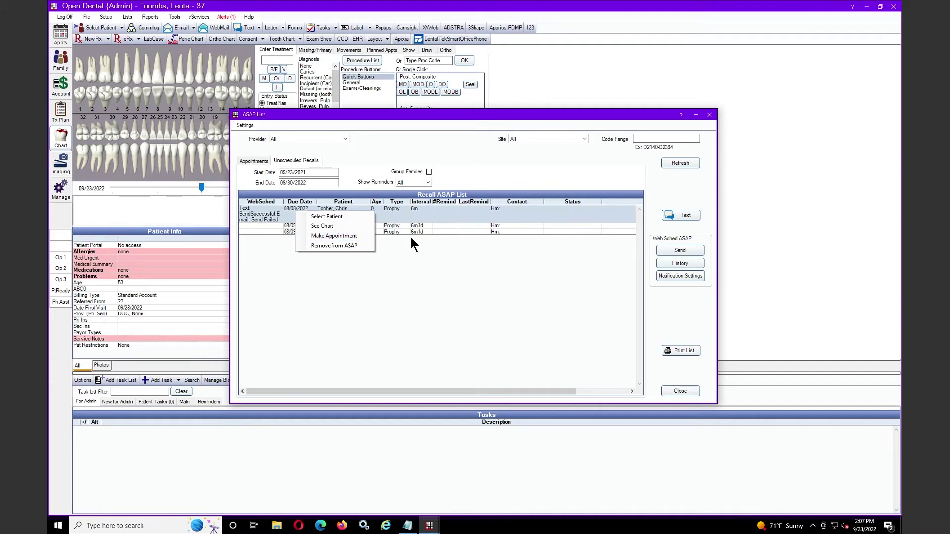
left_click(405, 255)
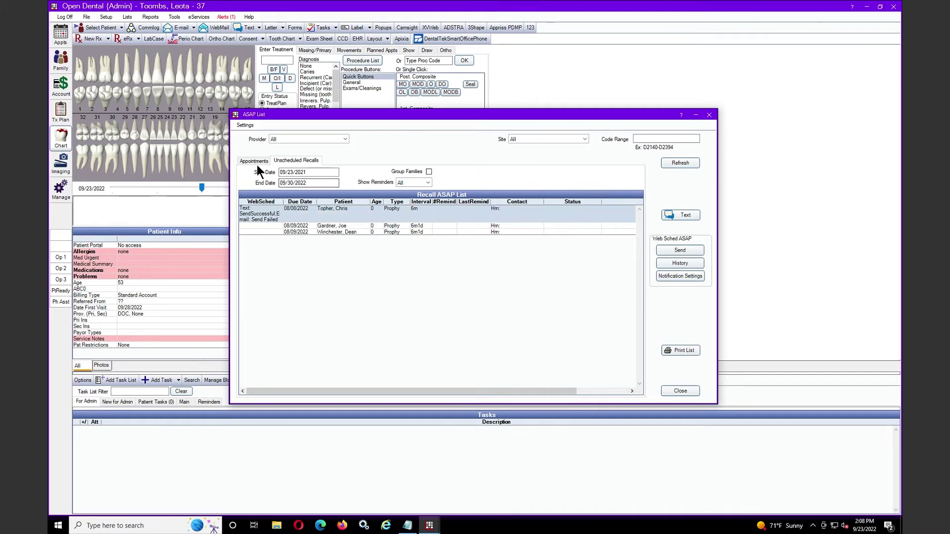
left_click(257, 163)
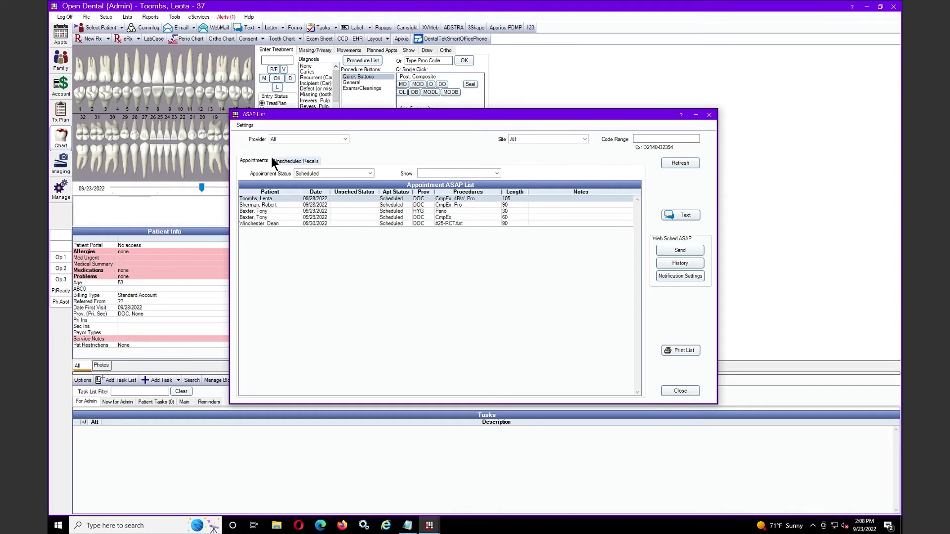
left_click(245, 125)
left_click_drag(413, 145, 334, 123)
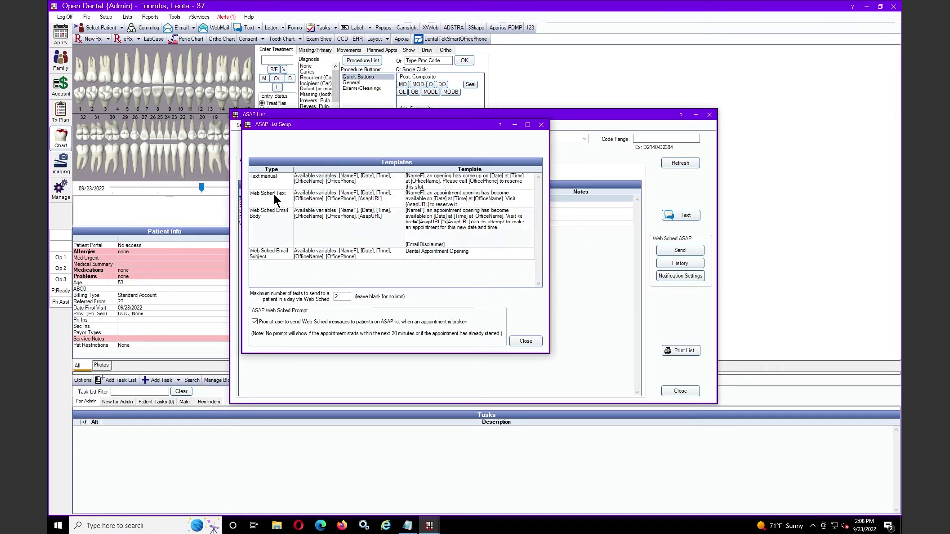
left_click(256, 180)
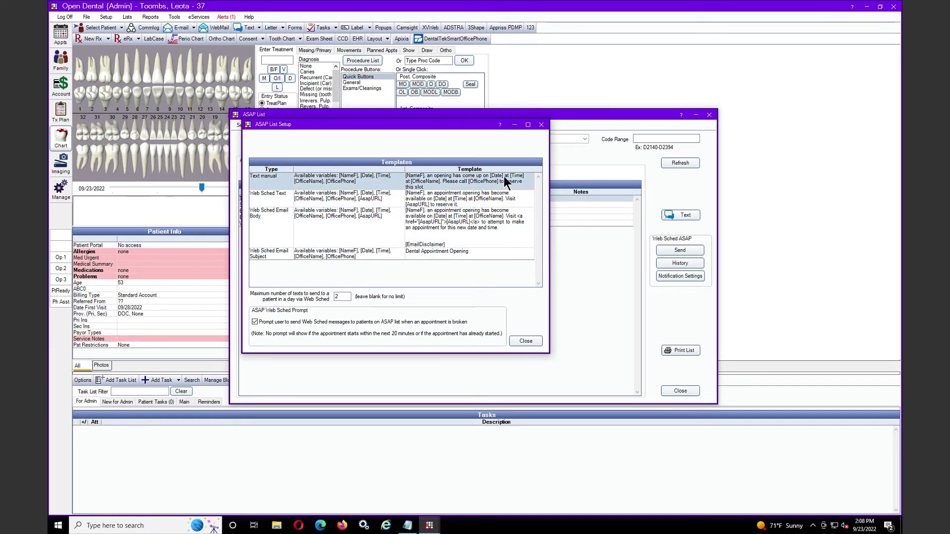
left_click(277, 200)
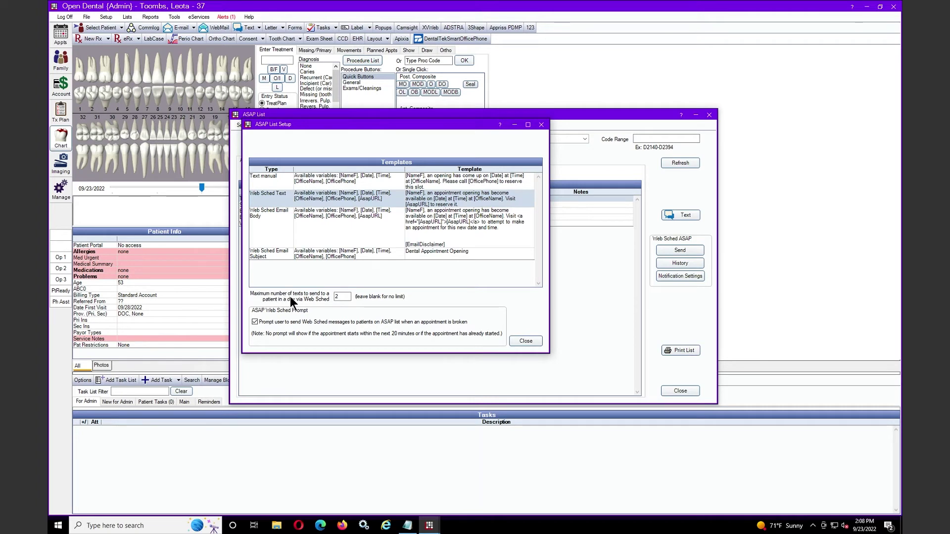
double_click(340, 297)
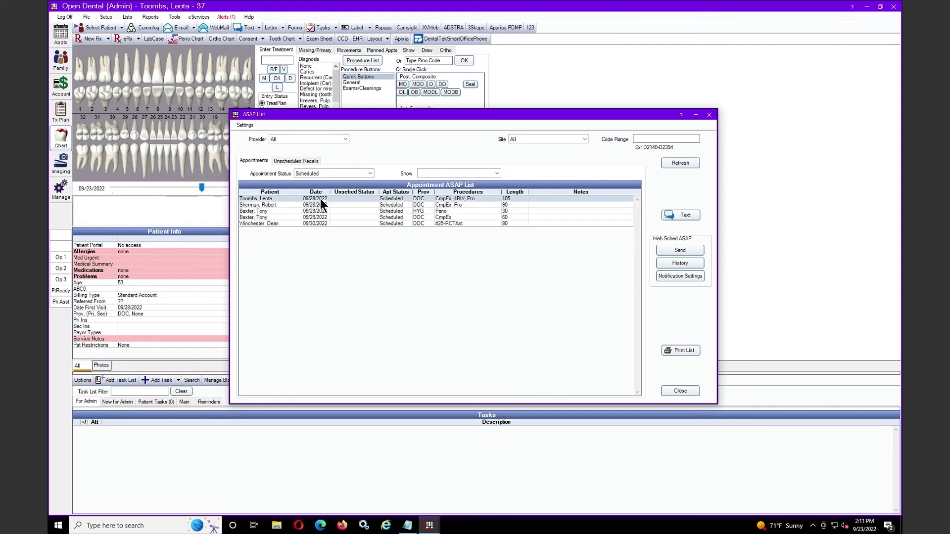
left_click_drag(320, 201, 320, 212)
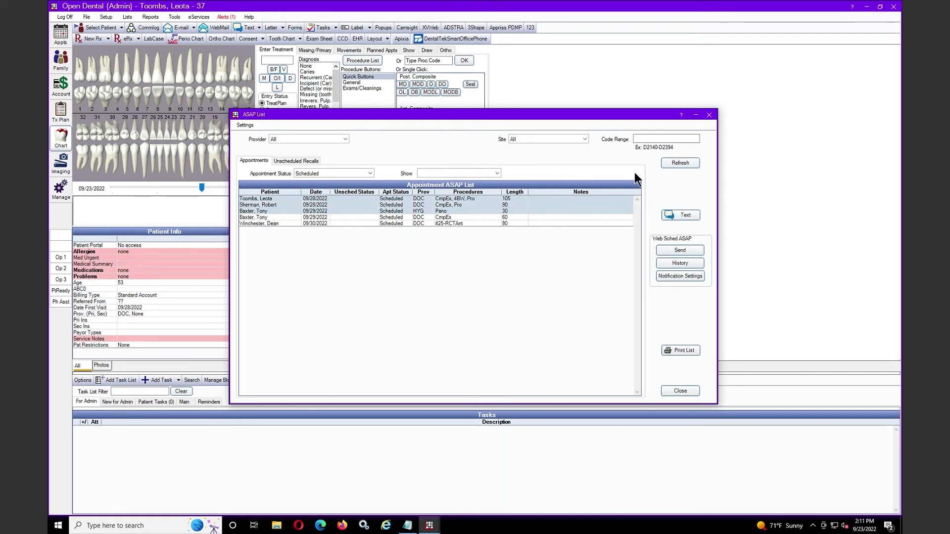
left_click(676, 214)
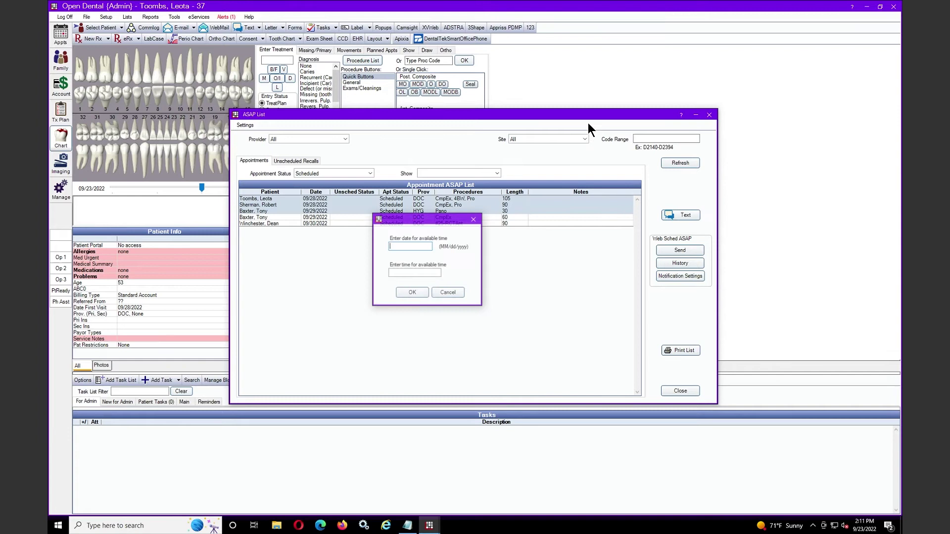
left_click(414, 292)
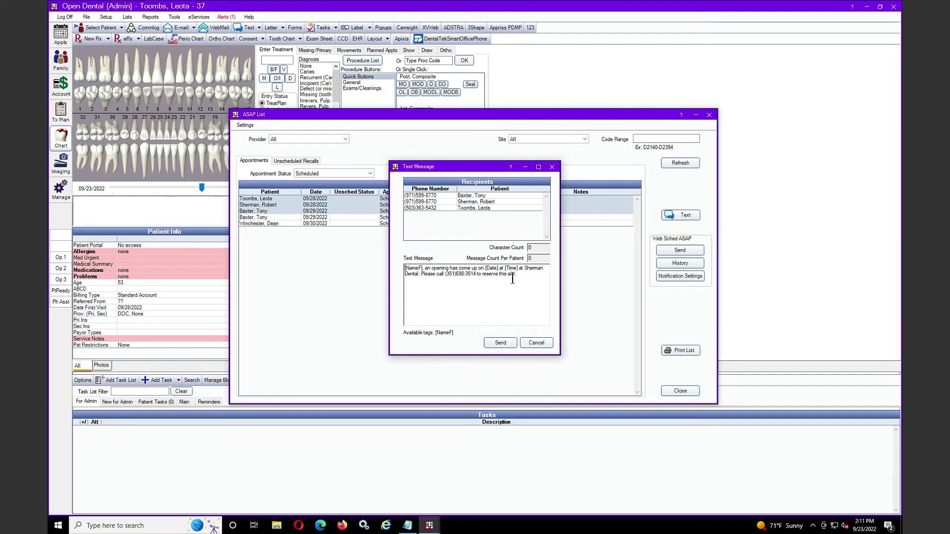
left_click_drag(517, 275, 405, 268)
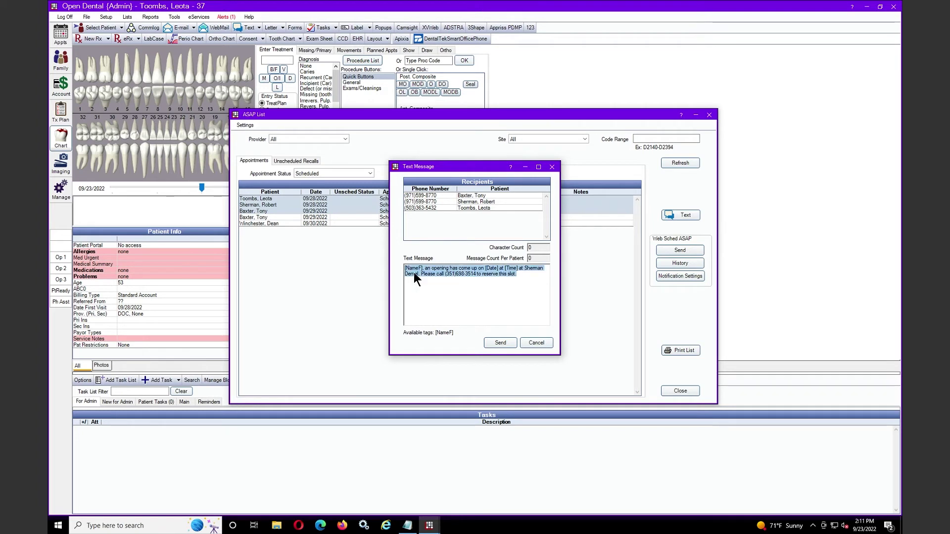
left_click(537, 343)
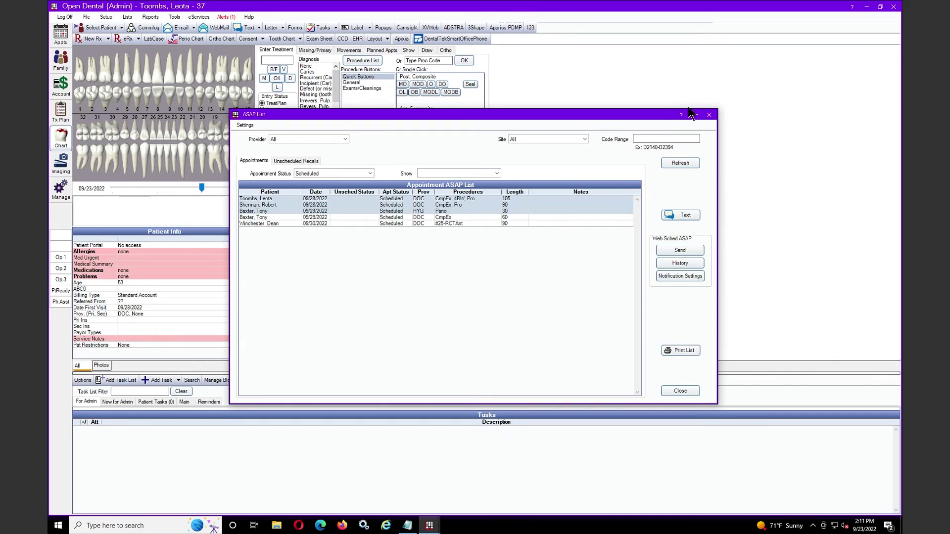
- Close the list and choose Text ASAP List on the schedule's open 2:00 PM slot
left_click(709, 115)
left_click(61, 34)
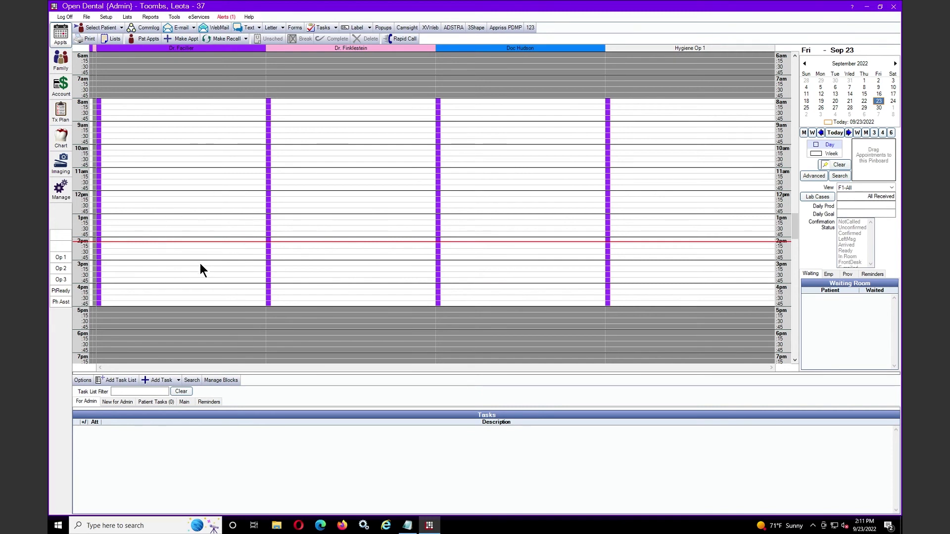
right_click(176, 241)
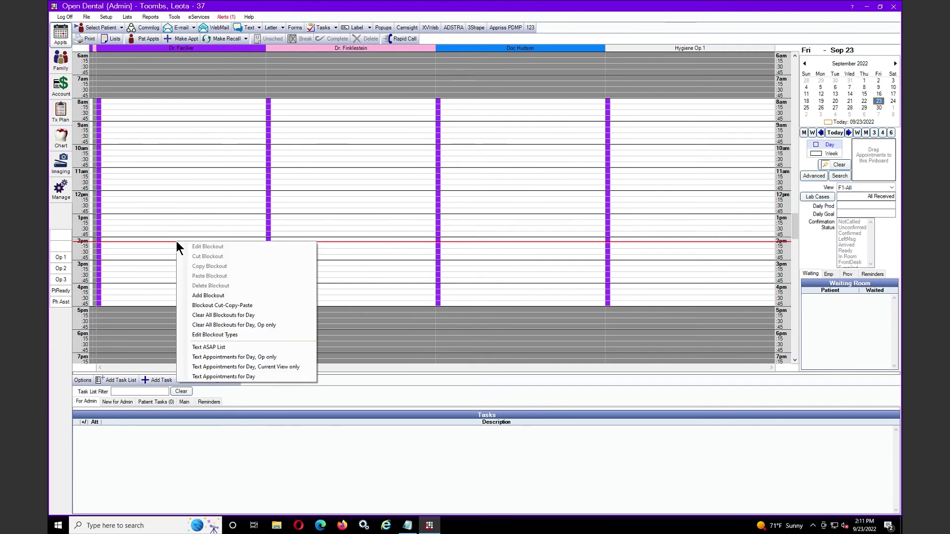
left_click(216, 347)
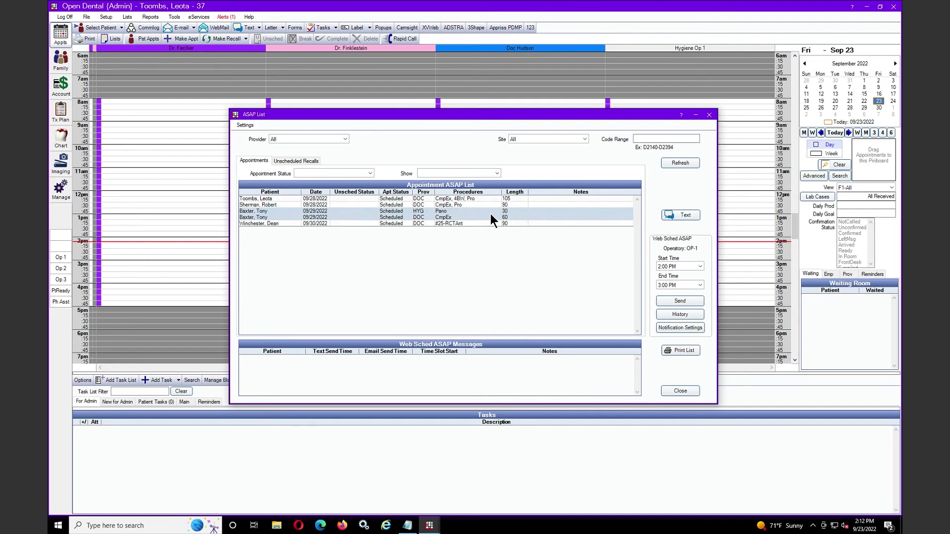
left_click(682, 302)
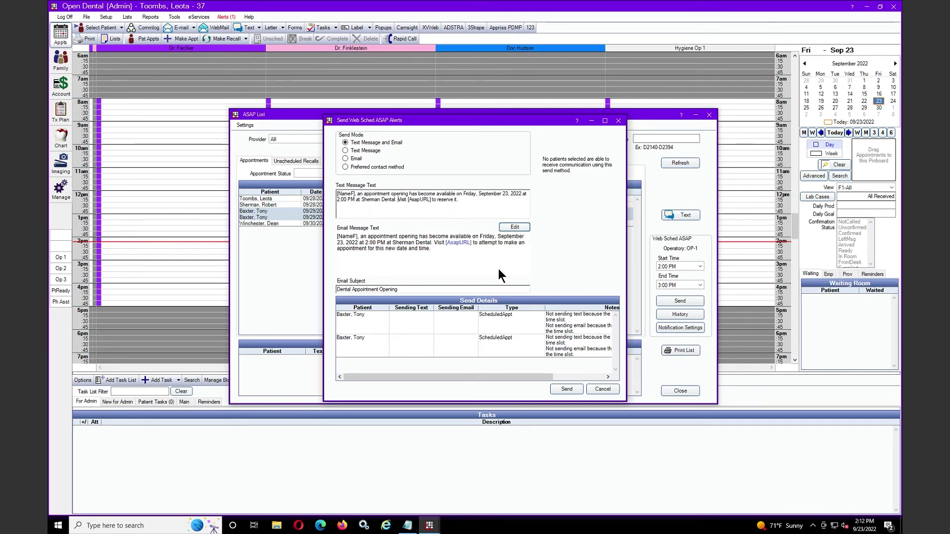
left_click_drag(440, 379, 403, 373)
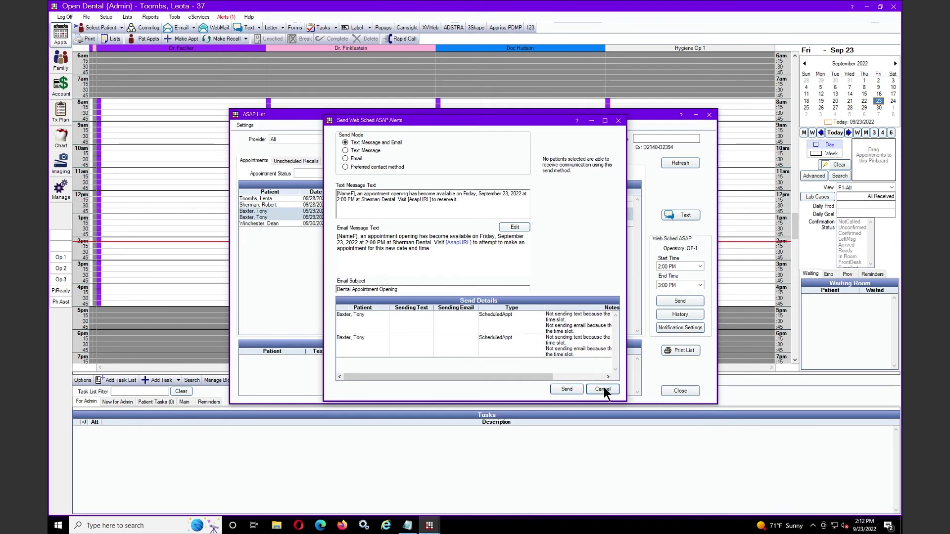
left_click(603, 388)
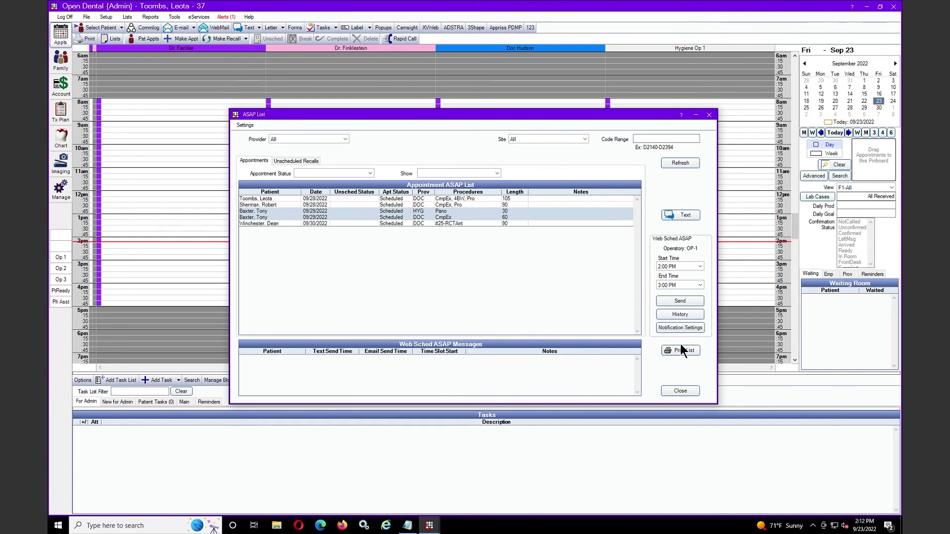
left_click(679, 314)
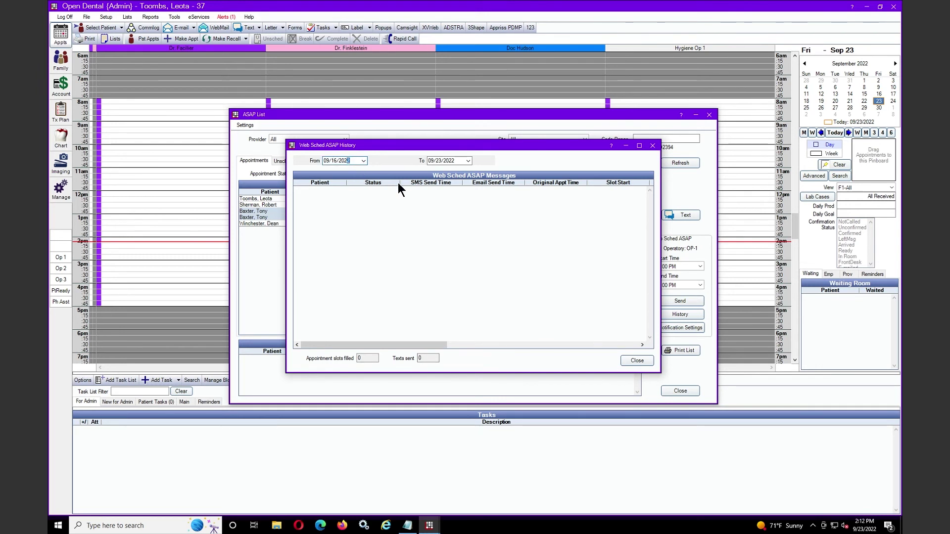
type("0")
left_click(455, 160)
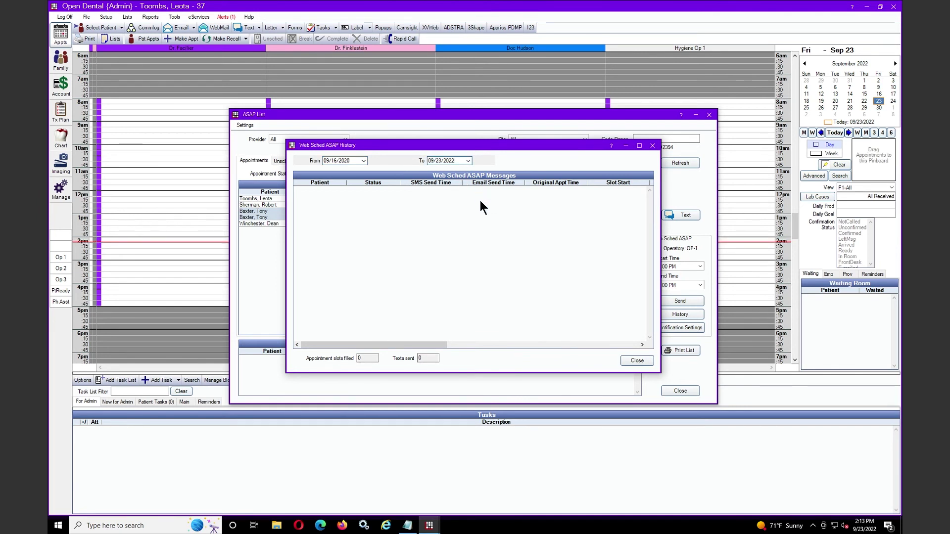
key("Return")
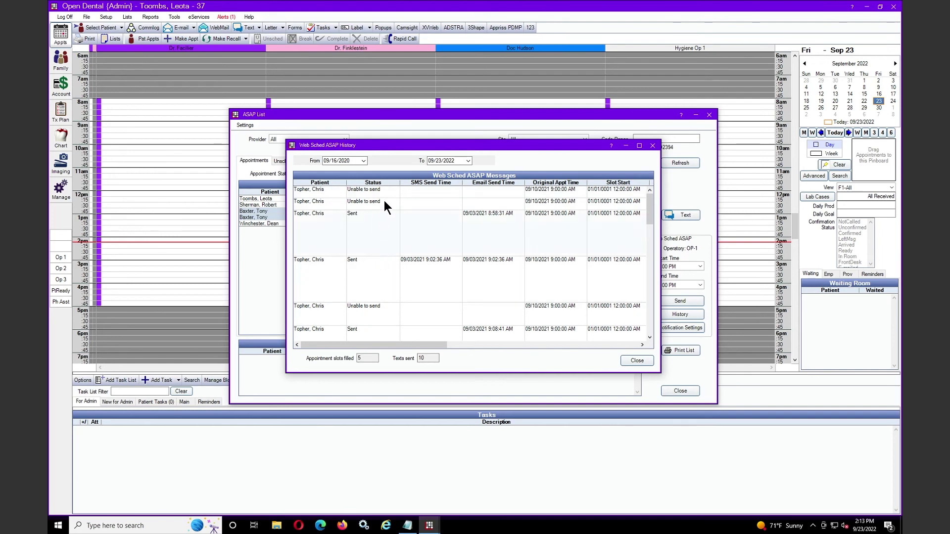
scroll(651, 294, "down", 6)
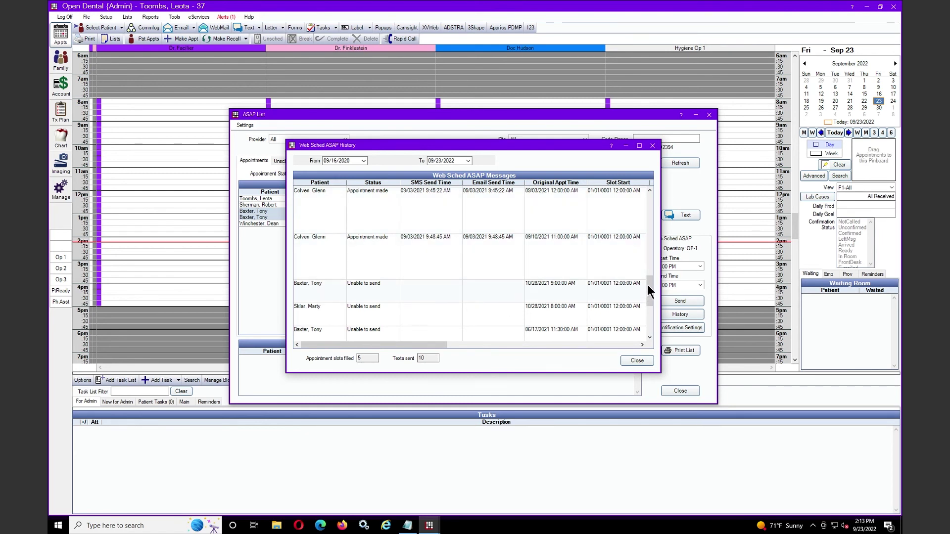
left_click_drag(650, 284, 655, 327)
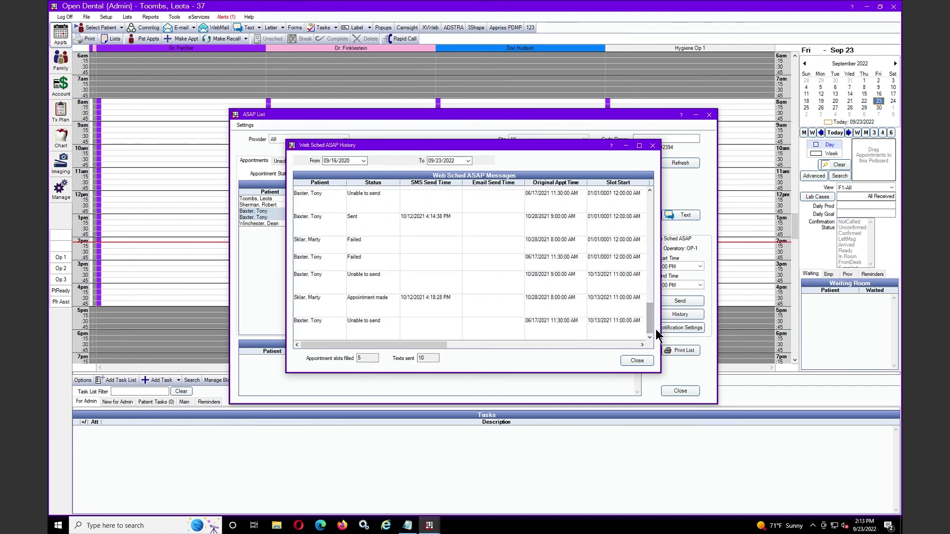
left_click(630, 359)
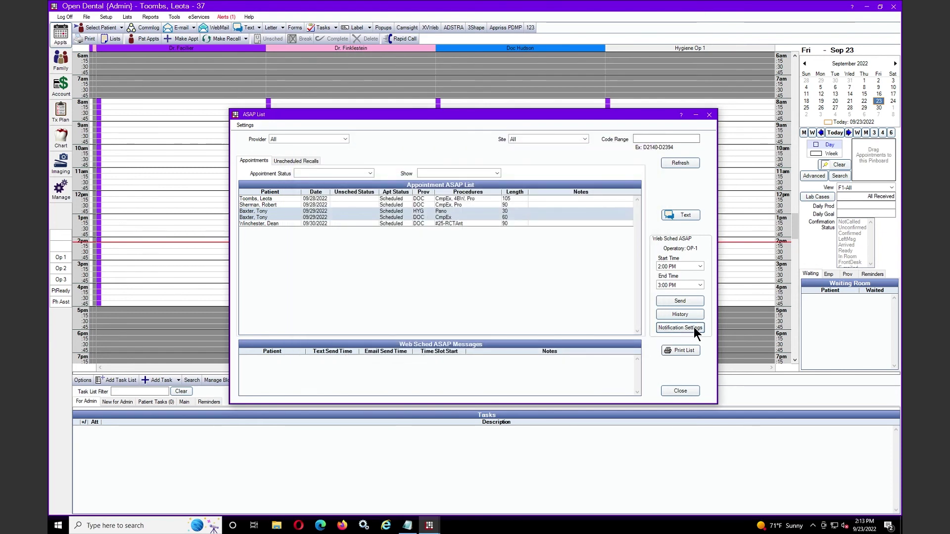
left_click(680, 328)
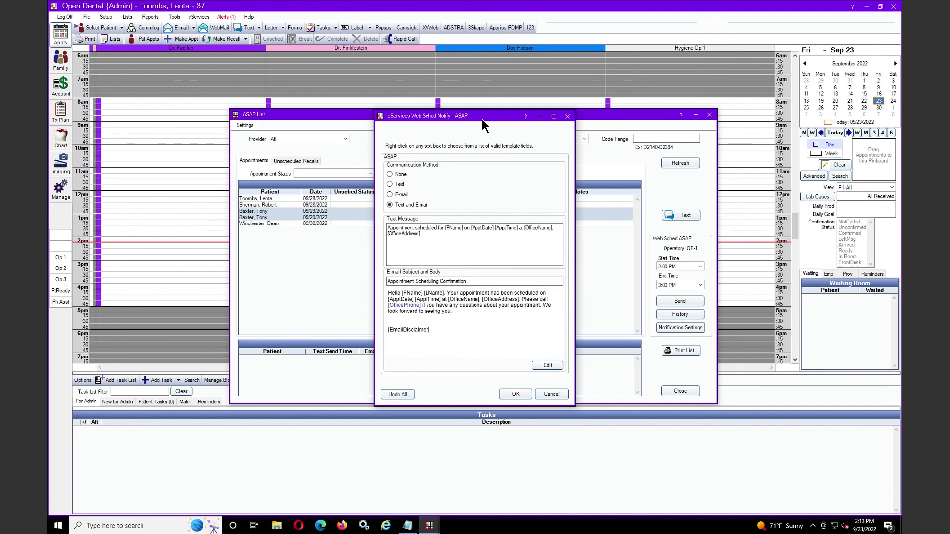
left_click(443, 250)
left_click(551, 394)
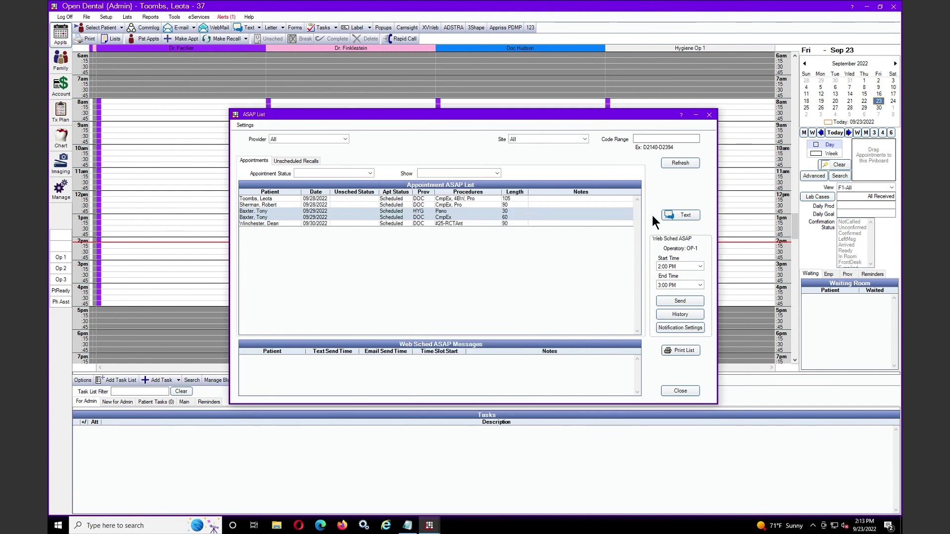